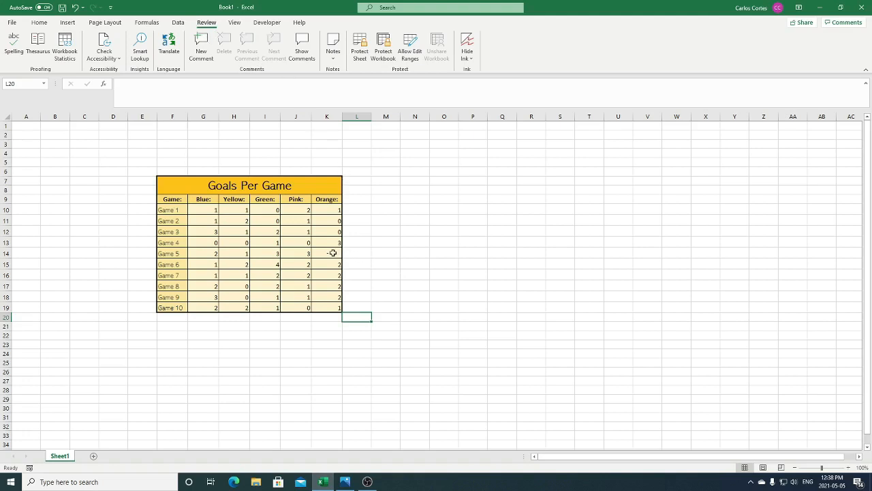
- Add a comment to cell K14 reading "Orange didn't play game 5" and post it
left_click(333, 253)
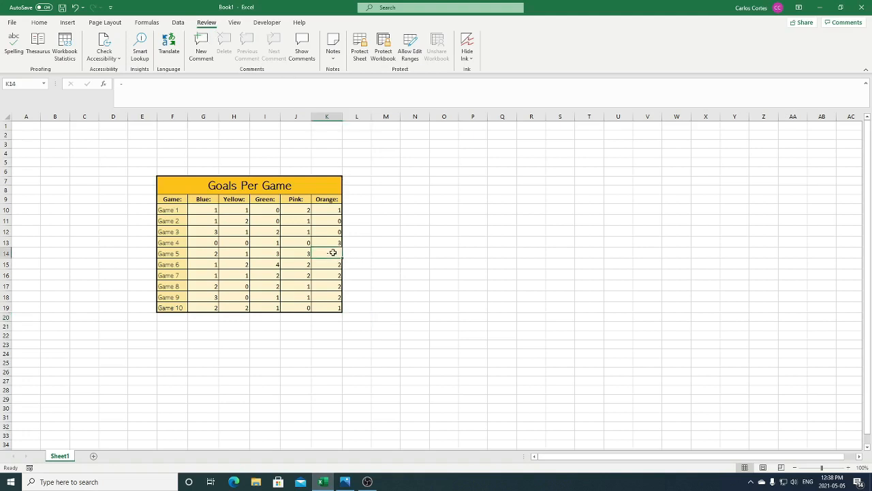
left_click(201, 53)
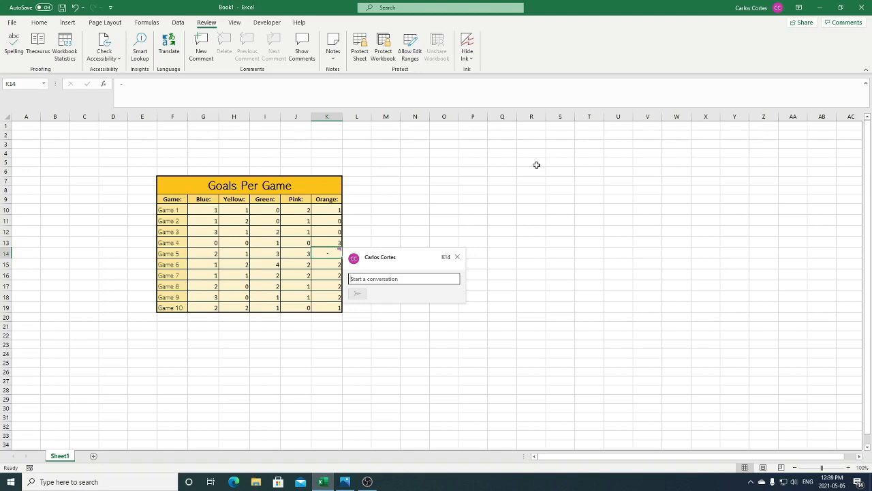
type("Orange didn't play game 5")
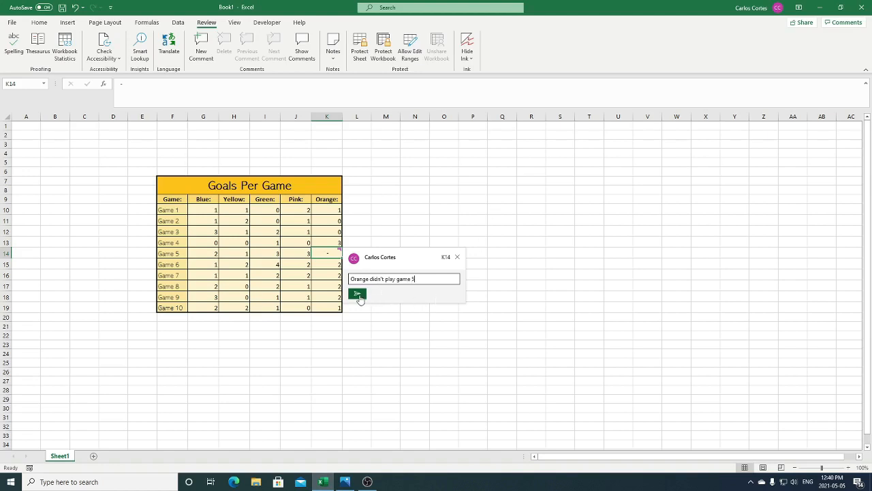
left_click(357, 294)
left_click(363, 319)
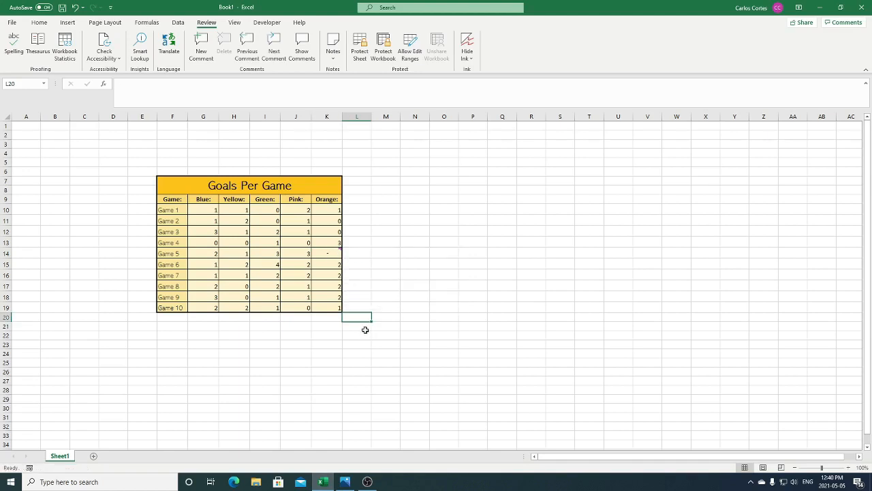
- Reply to the comment on cell K14 with "Reason: Bad weather" and post the reply
mouse_move(337, 252)
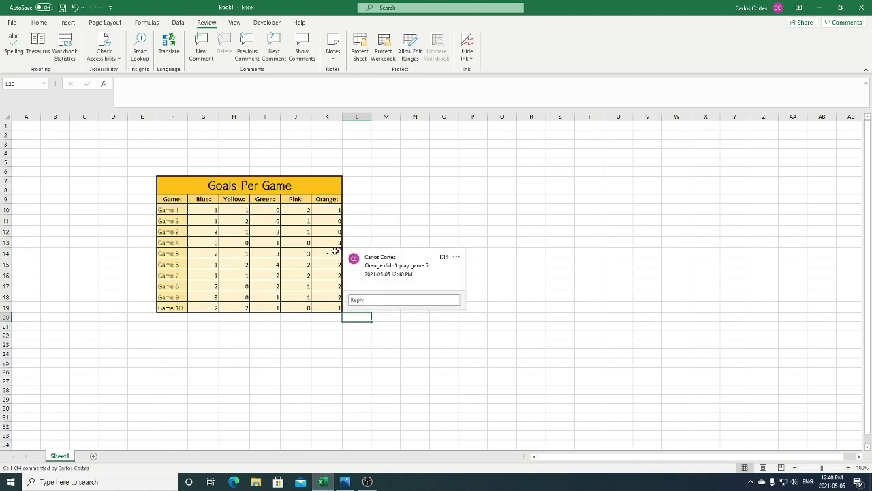
left_click(335, 252)
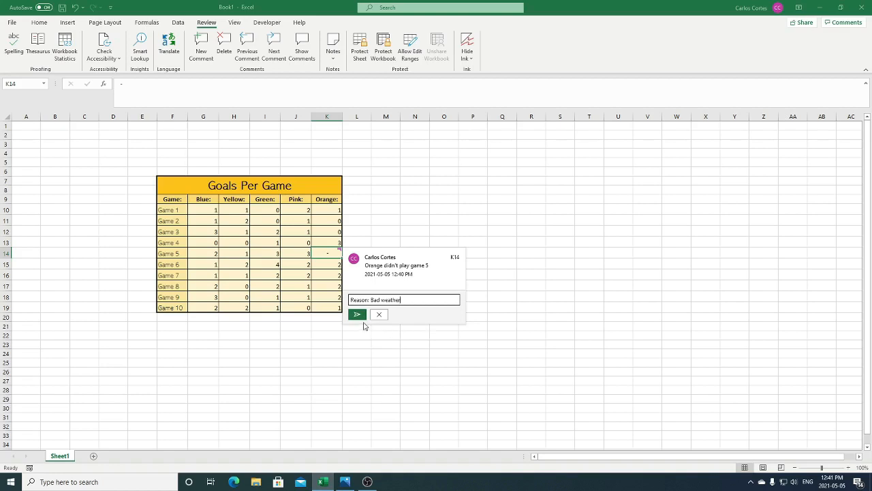
left_click(356, 314)
left_click(357, 317)
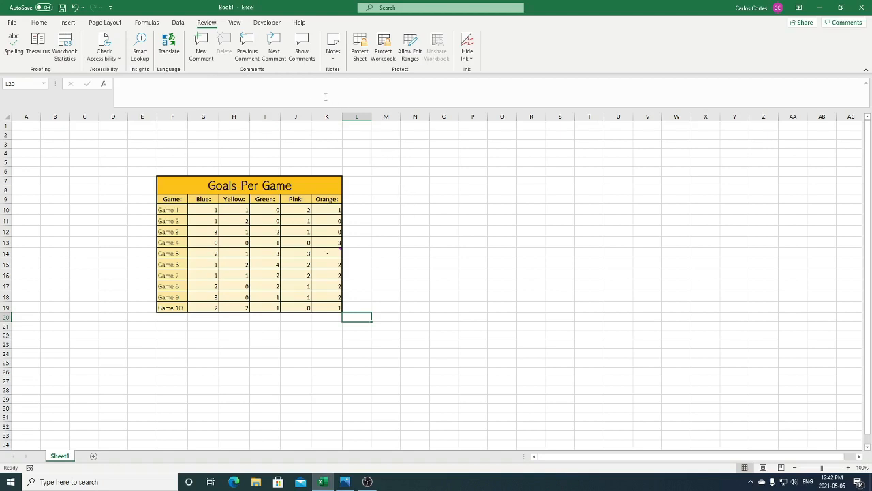
- Show the worksheet's comments, and delete the comment thread on cell K14
left_click(301, 54)
left_click(336, 252)
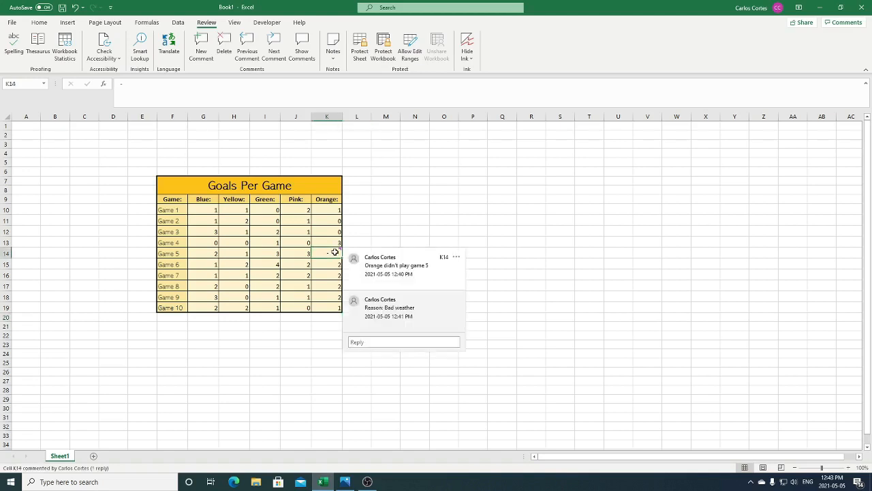
left_click(224, 43)
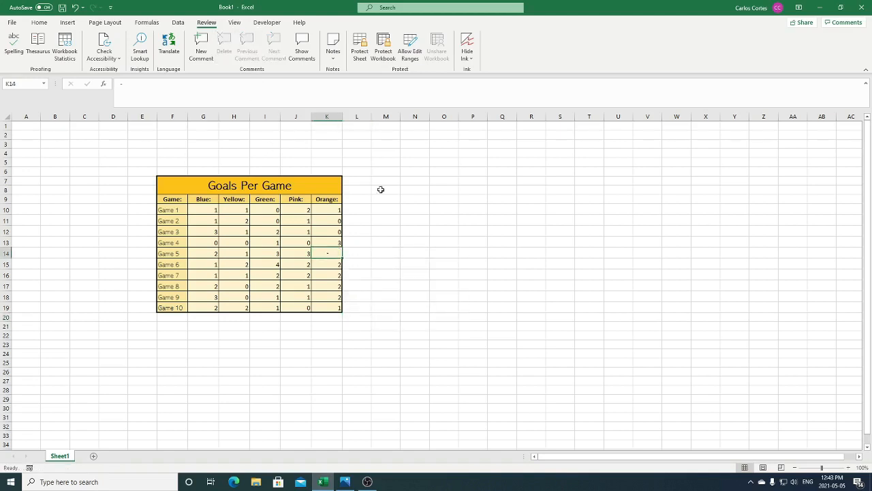
left_click(357, 317)
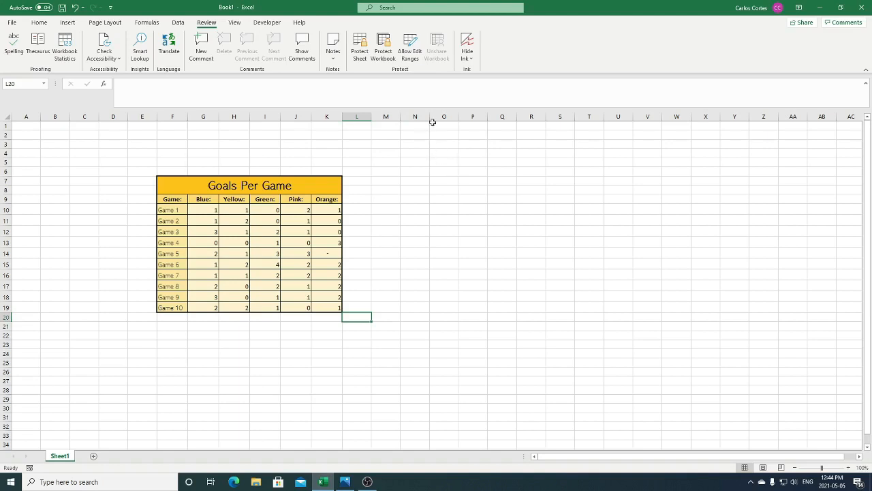
- Open the Watch Window and add a watch for cell K19 on Sheet1
left_click(388, 47)
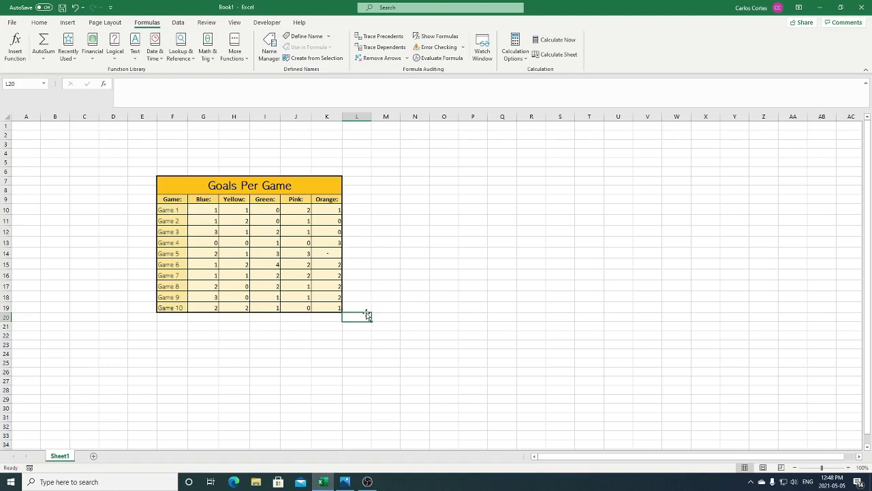
left_click(329, 308)
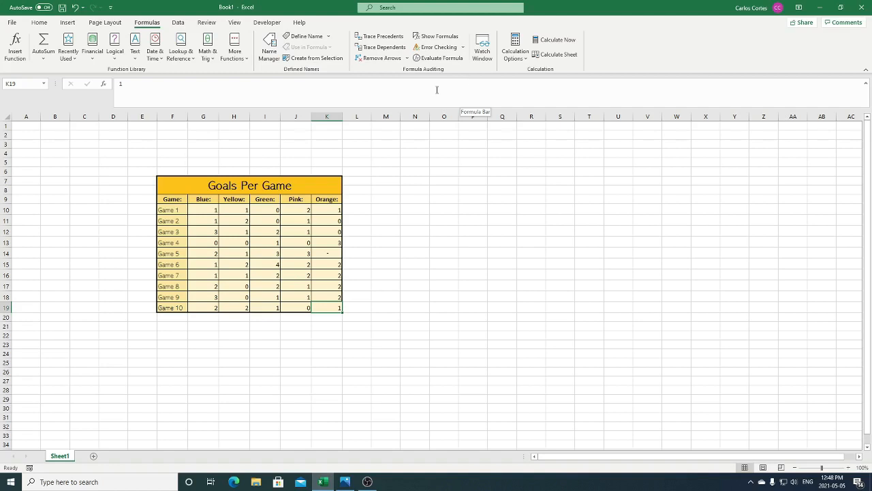
left_click(482, 49)
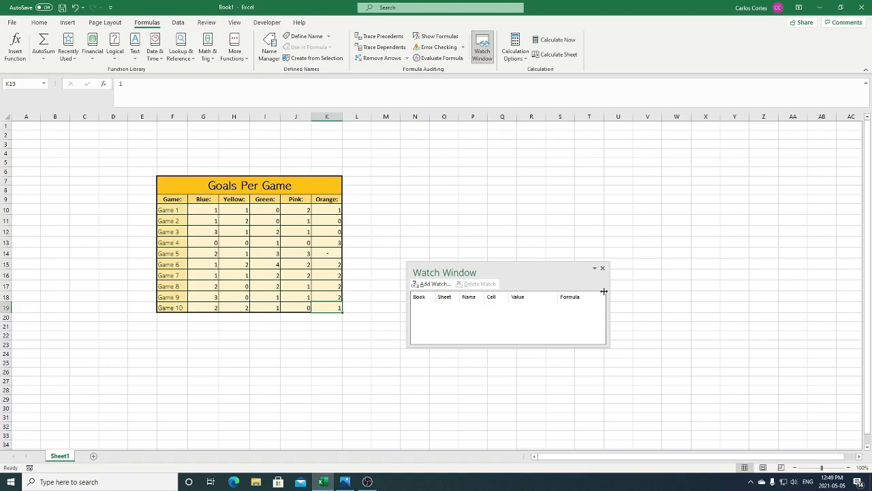
left_click(448, 284)
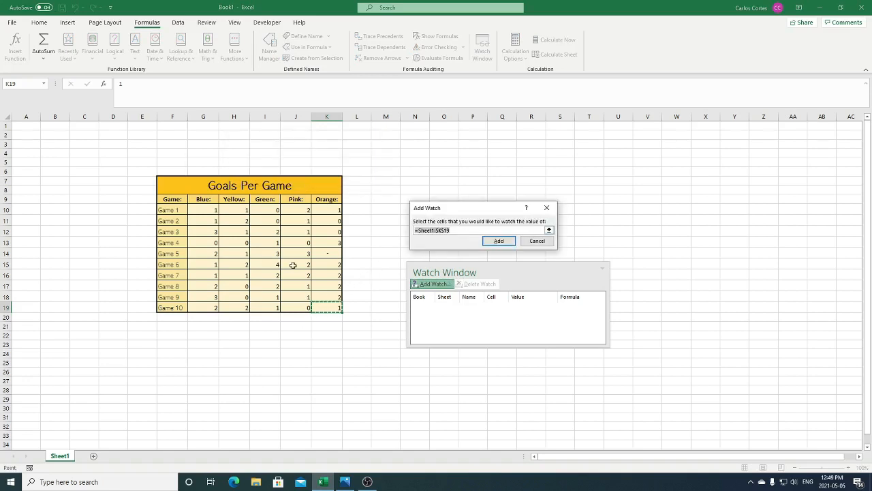
left_click_drag(293, 266, 347, 311)
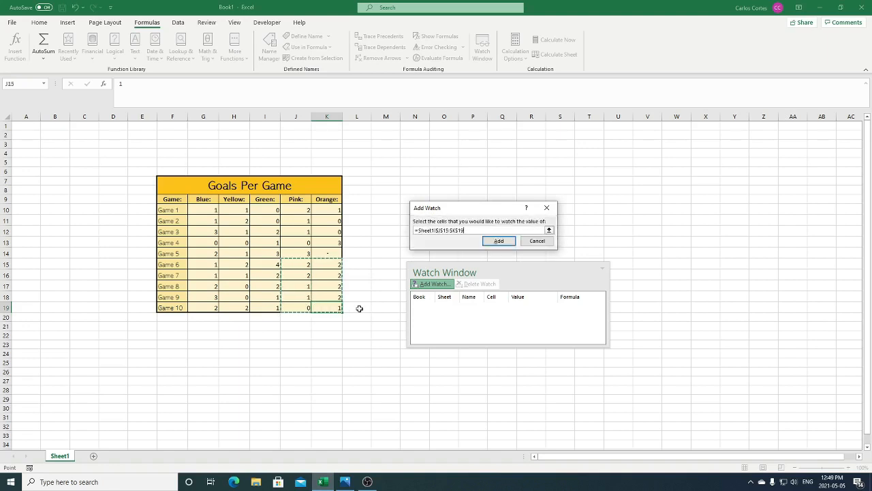
left_click(335, 307)
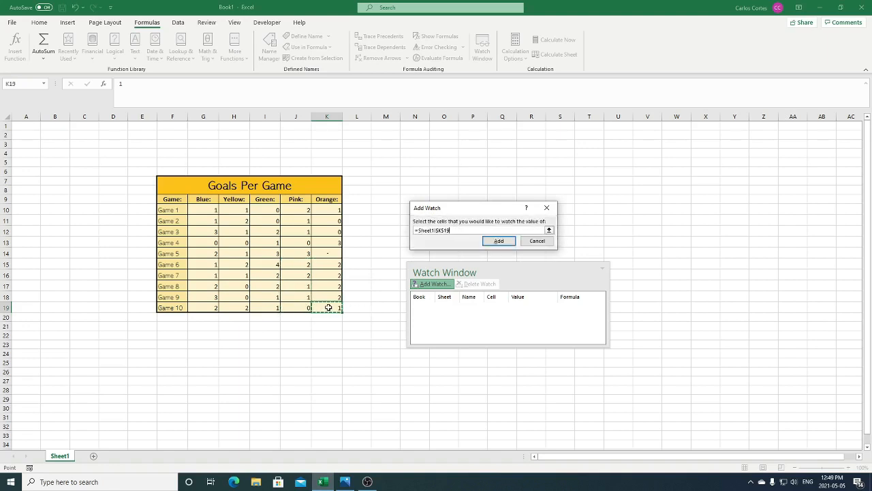
left_click(501, 242)
- Jump back to cell K19 from its Watch Window entry, and delete that watch
scroll(372, 305, "down", 6)
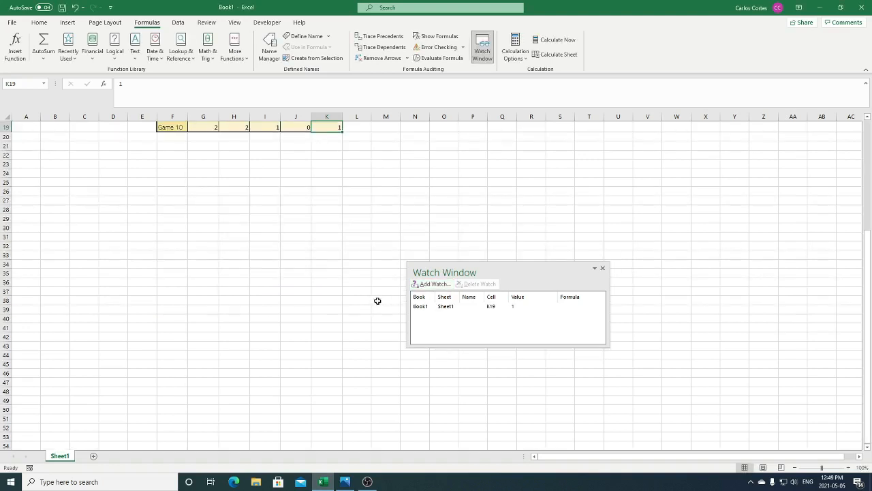
scroll(380, 300, "down", 5)
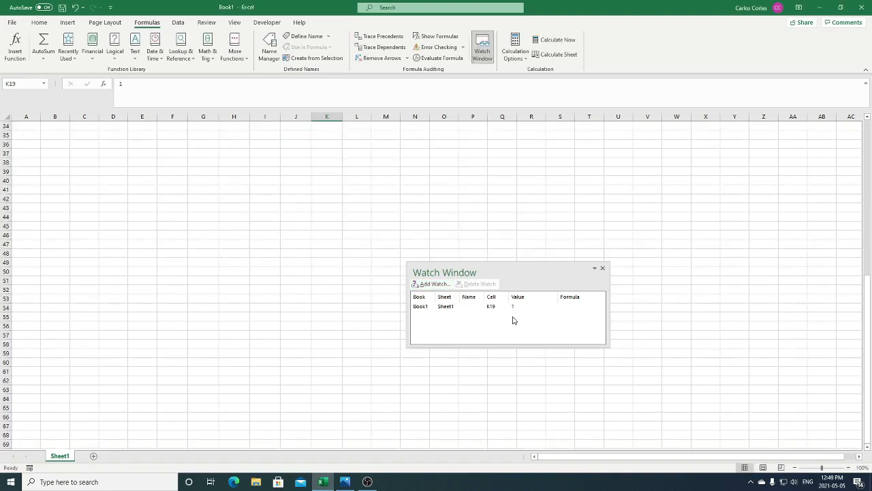
double_click(479, 308)
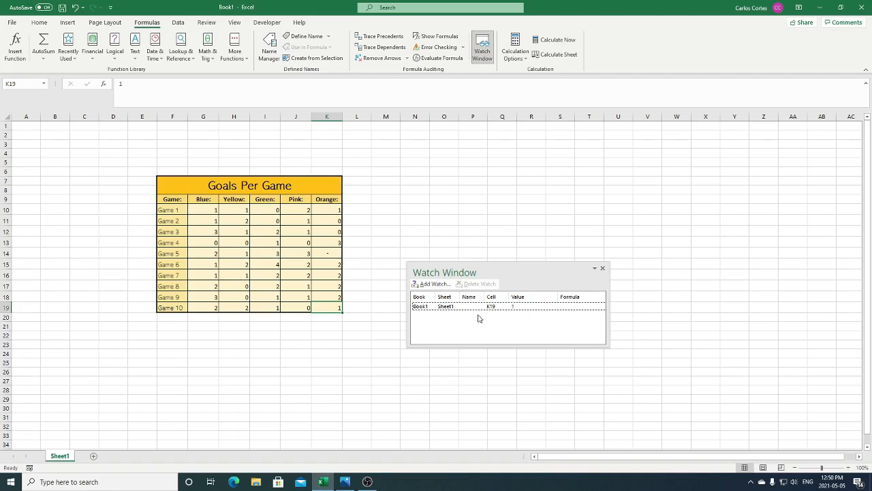
left_click(472, 307)
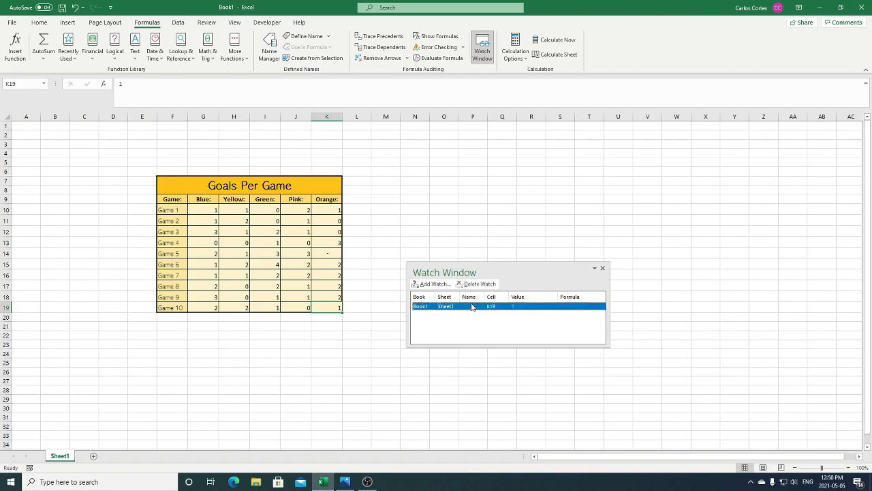
left_click(486, 286)
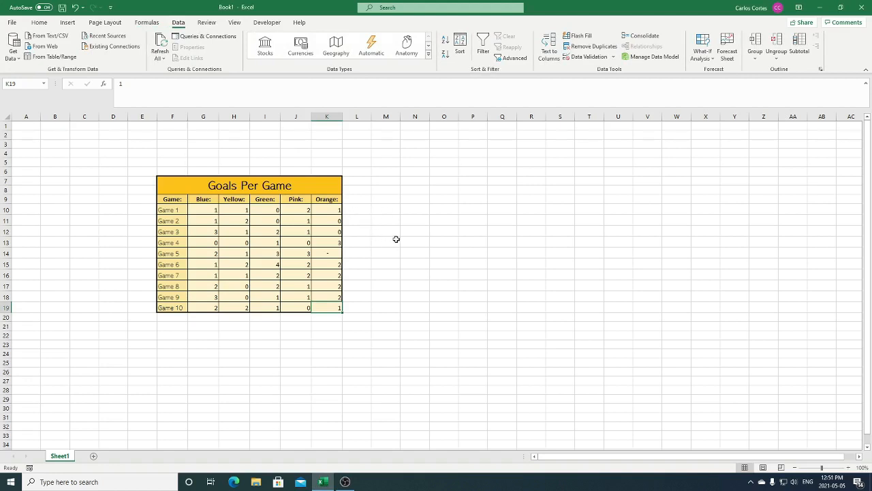
- Group the Game 1 to Game 10 data by rows, and collapse and expand the group
left_click_drag(170, 211, 334, 308)
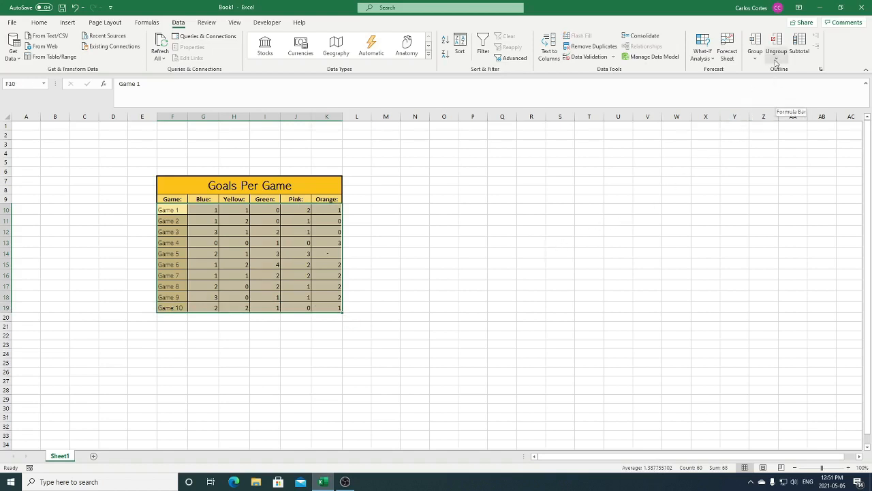
left_click(755, 42)
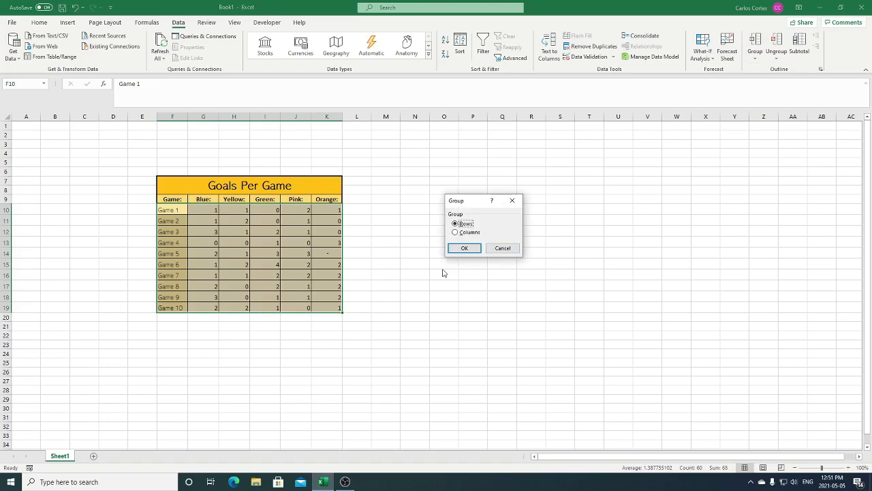
left_click(474, 250)
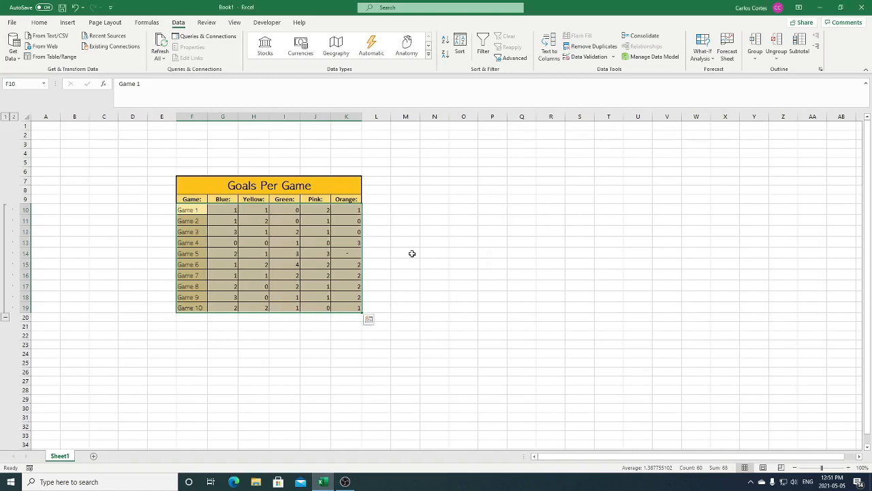
left_click(5, 317)
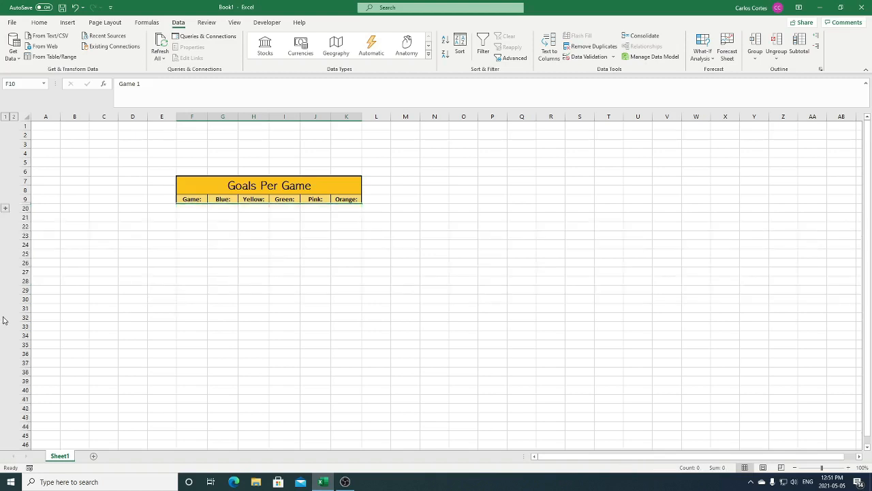
left_click(5, 207)
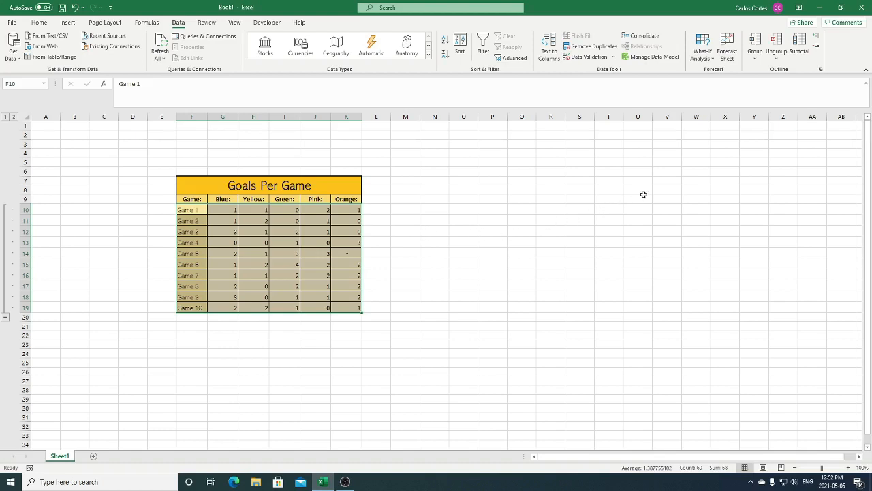
- Ungroup the rows of the Game 1 to Game 10 data
left_click(776, 42)
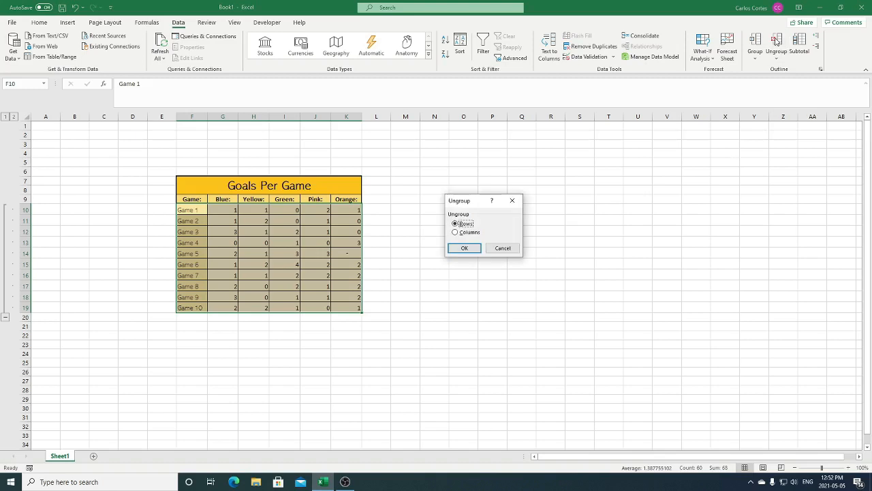
left_click(464, 248)
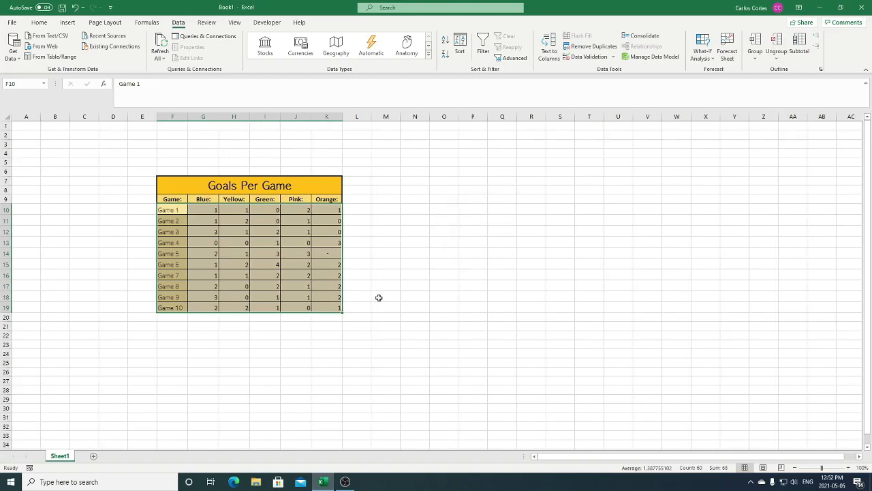
left_click(368, 302)
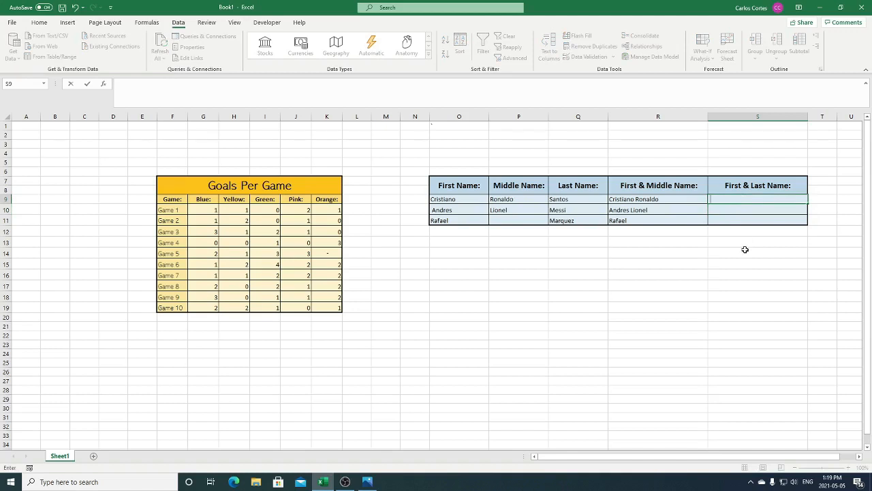
- Complete the First & Last Name column in cells S9 to S11 with Flash Fill
left_click(749, 233)
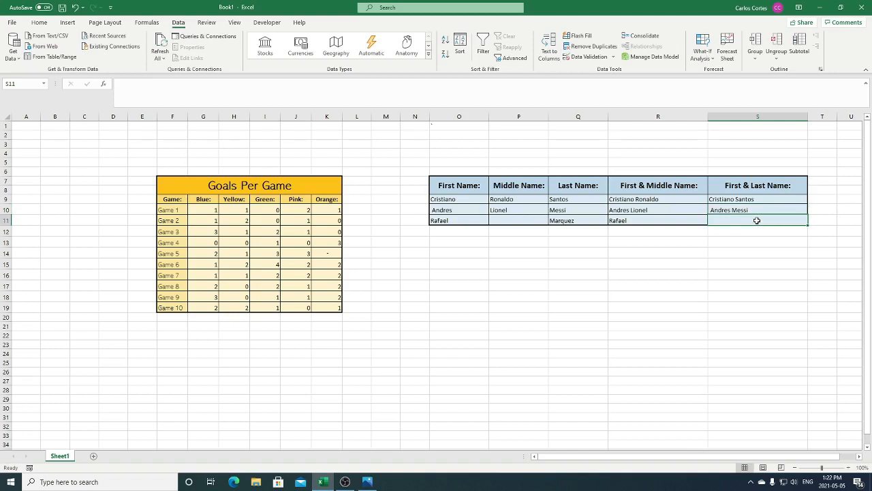
left_click_drag(758, 201, 758, 219)
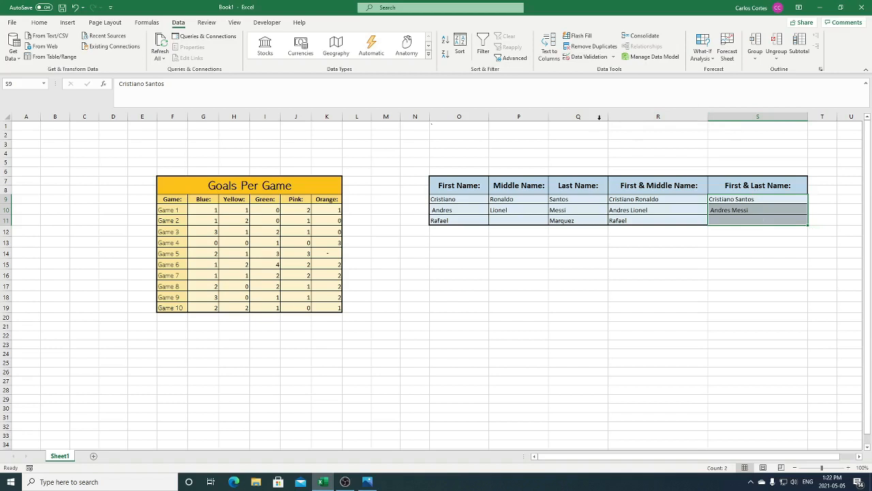
left_click(576, 37)
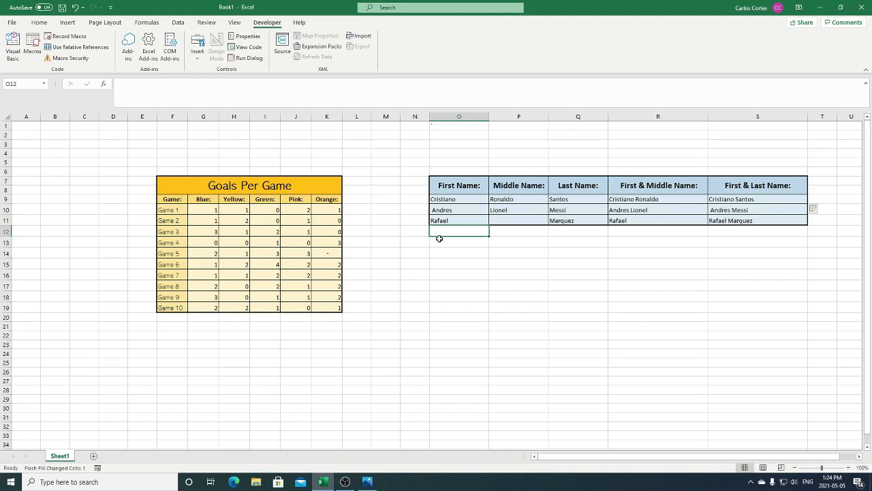
- Set up a macro recording from cell O7, named MyNewMacro with the shortcut Ctrl+n
left_click(442, 187)
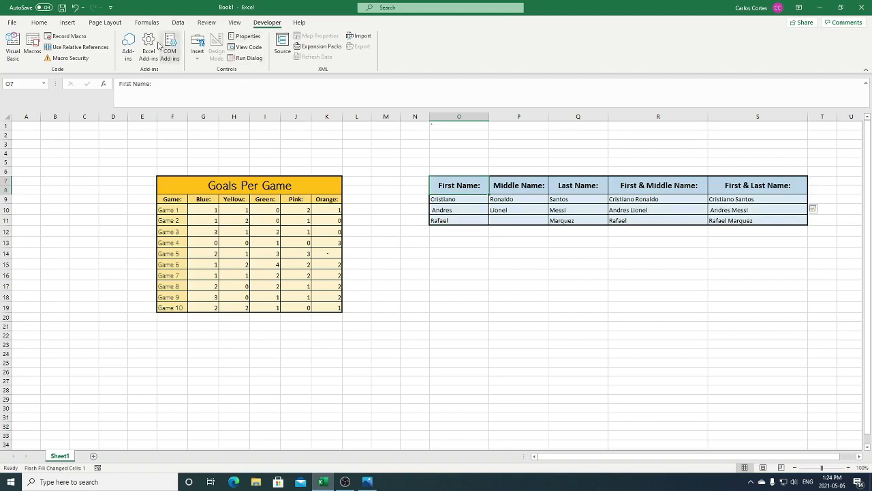
left_click(71, 39)
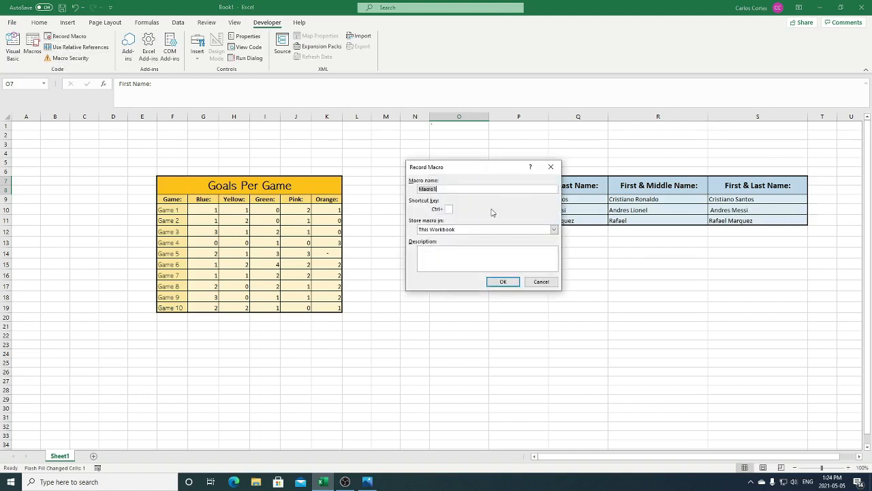
type("My New Macro")
key("Tab")
type("n")
key("Tab")
key("Tab")
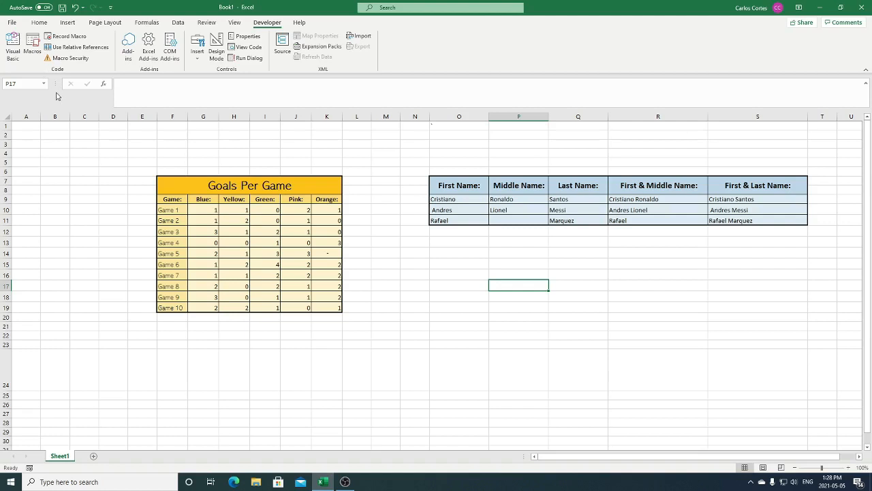
- Delete the macro MyNewMacro from the workbook and confirm the deletion
left_click(32, 45)
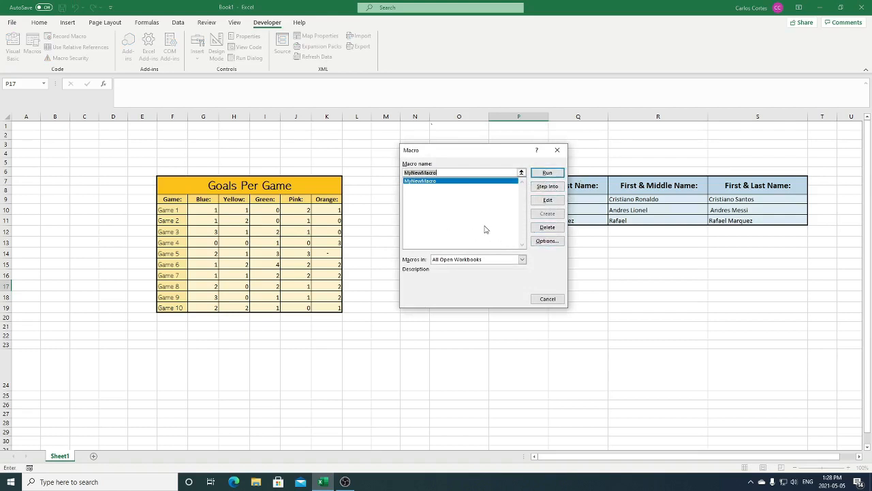
left_click(559, 230)
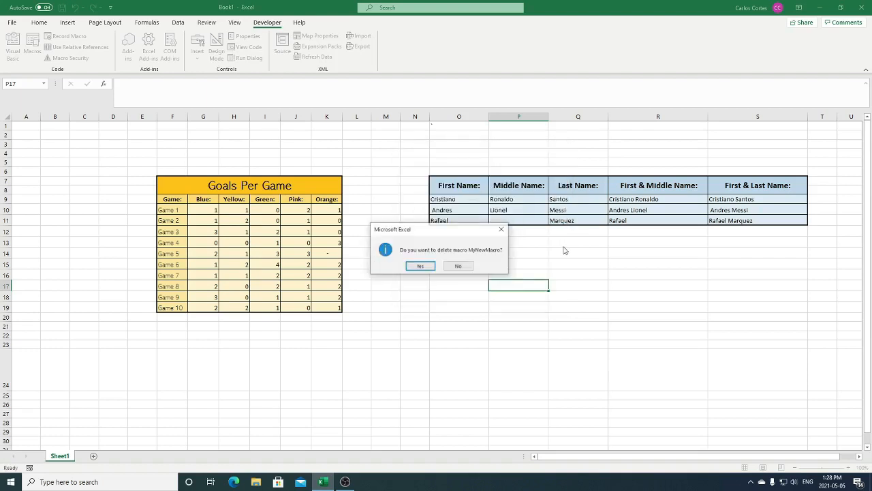
left_click(421, 266)
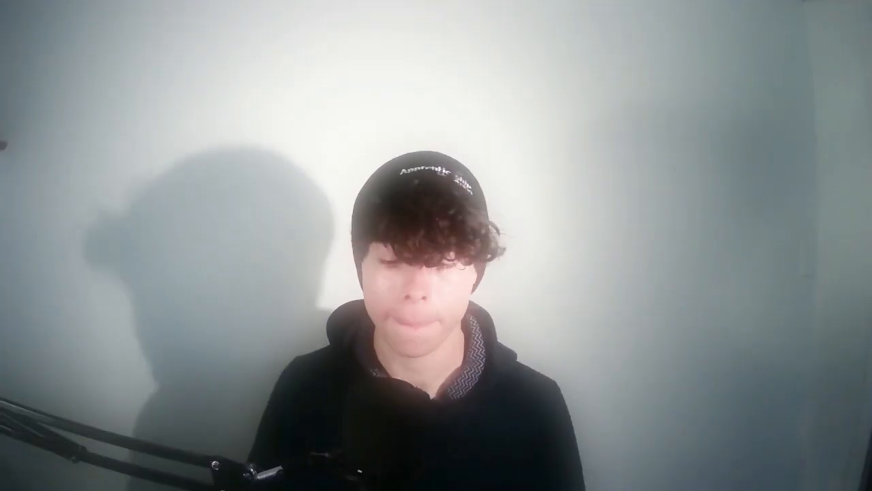